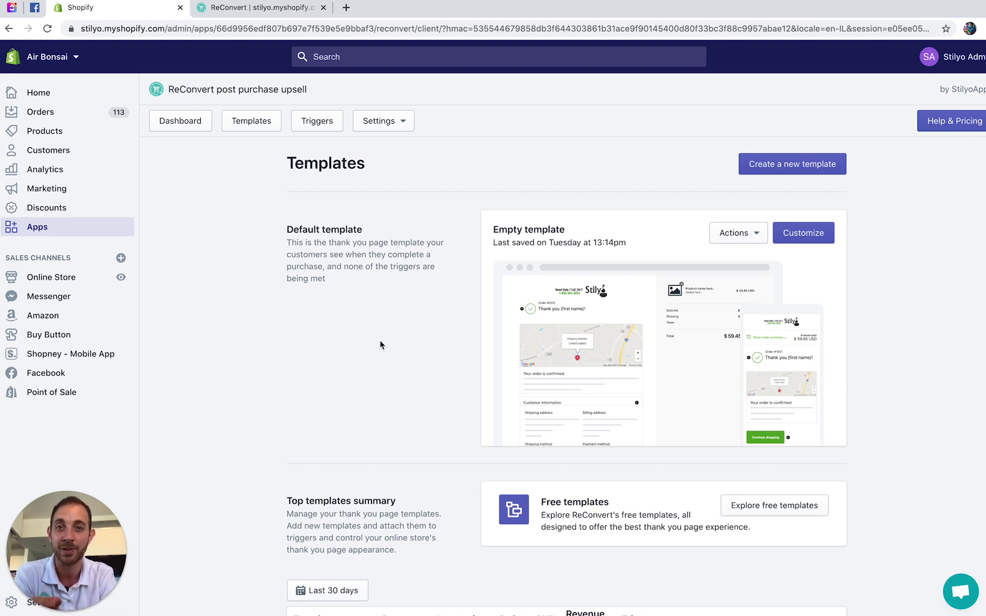
Customize the Empty template to open it in the thank-you page editor.
click(790, 239)
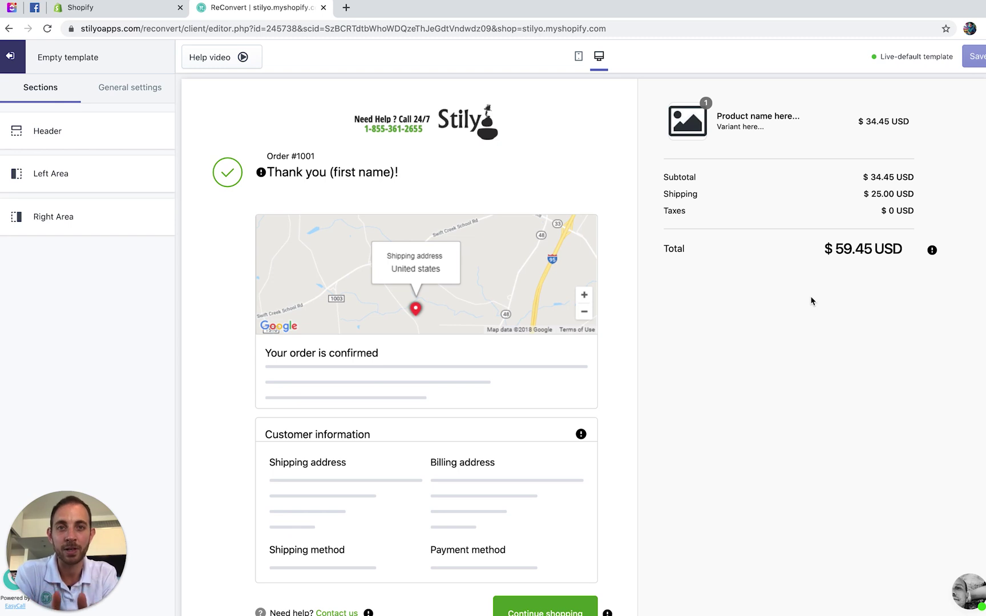
scroll(811, 301, down, 2)
scroll(811, 301, up, 2)
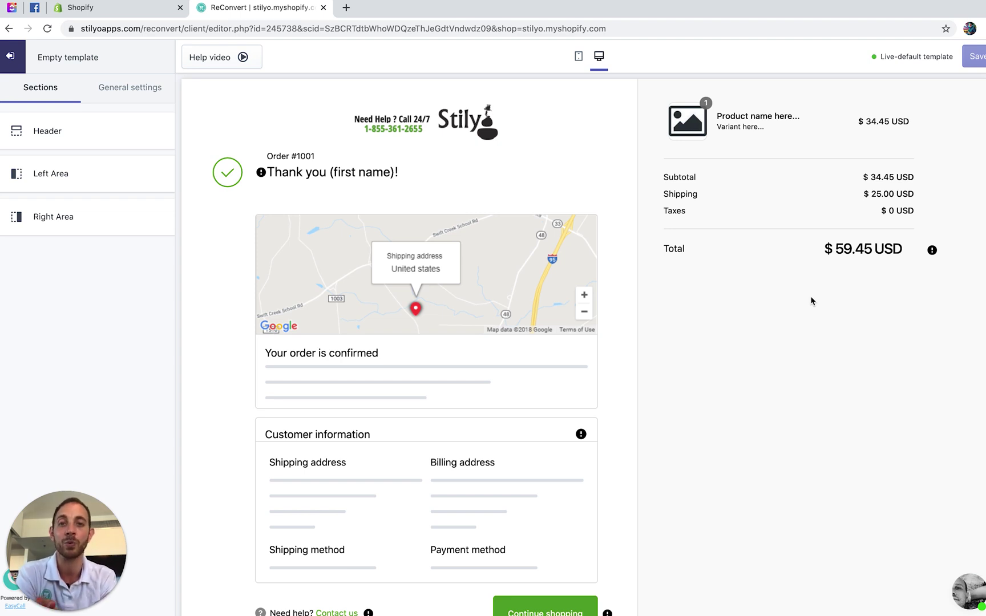
click(206, 57)
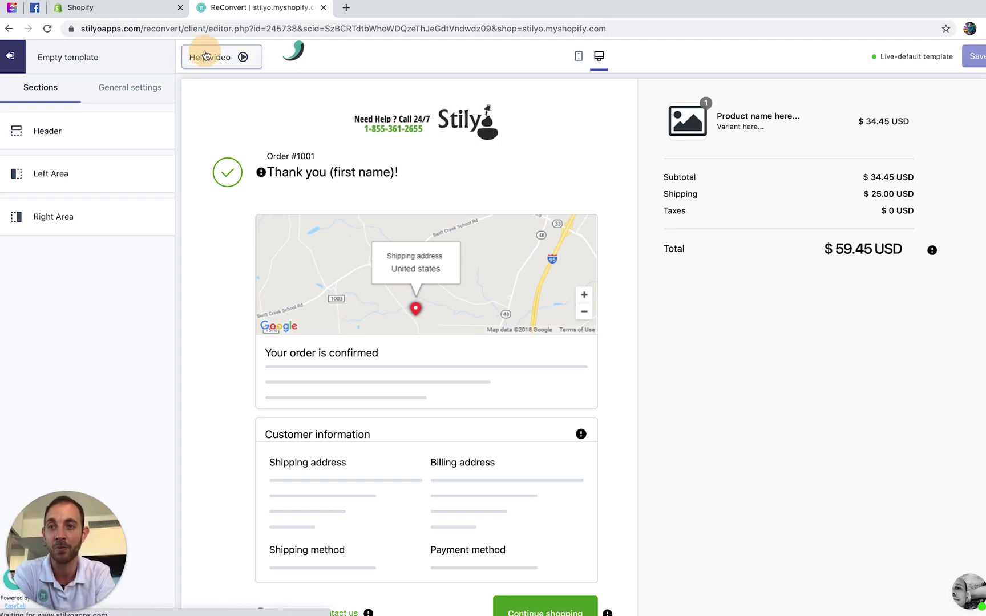
scroll(547, 242, down, 5)
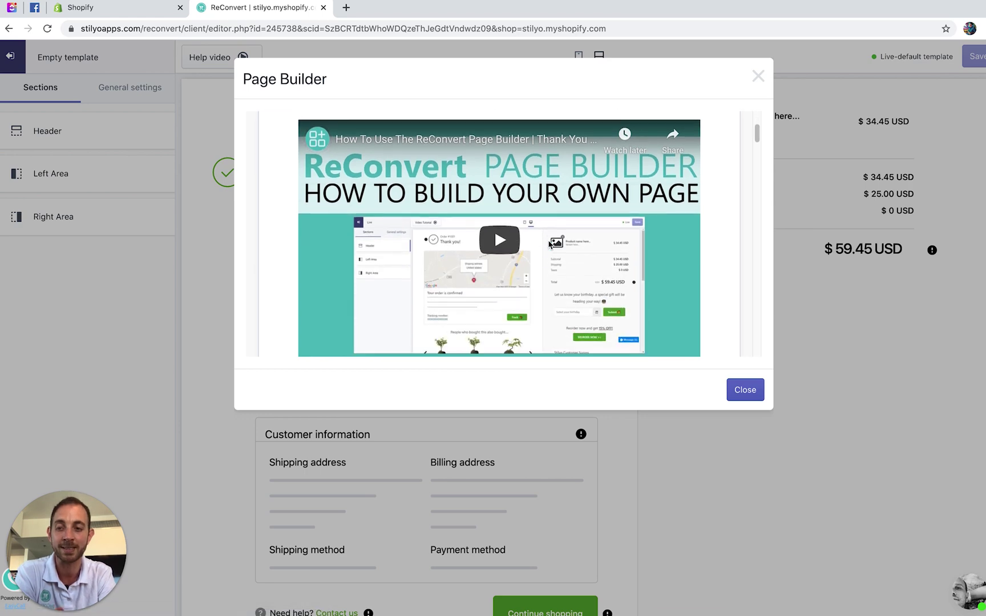
scroll(549, 244, down, 5)
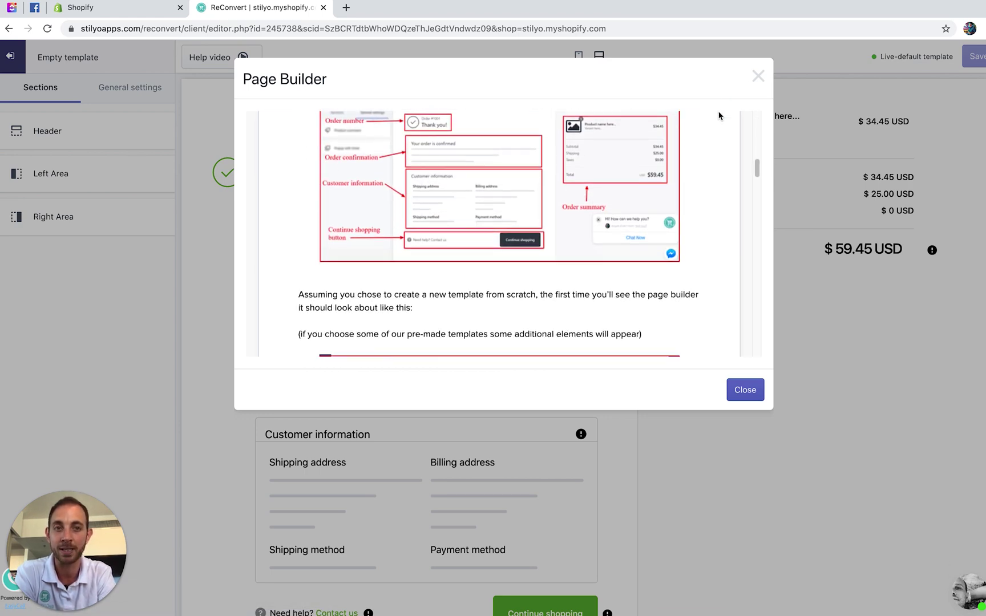
scroll(719, 116, up, 10)
click(756, 77)
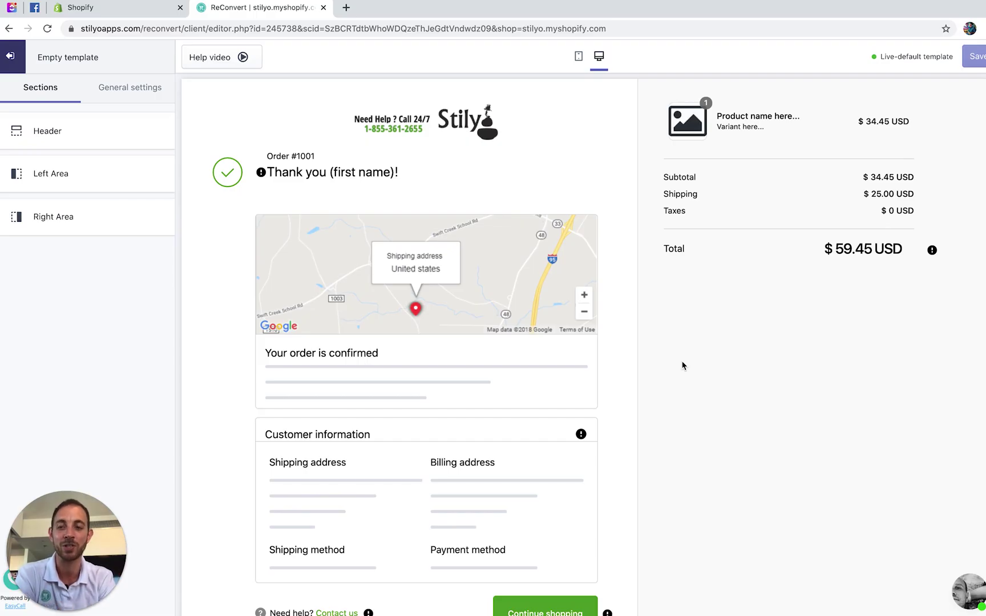
Tick Enable order tracking under General settings > Order tracking.
click(131, 89)
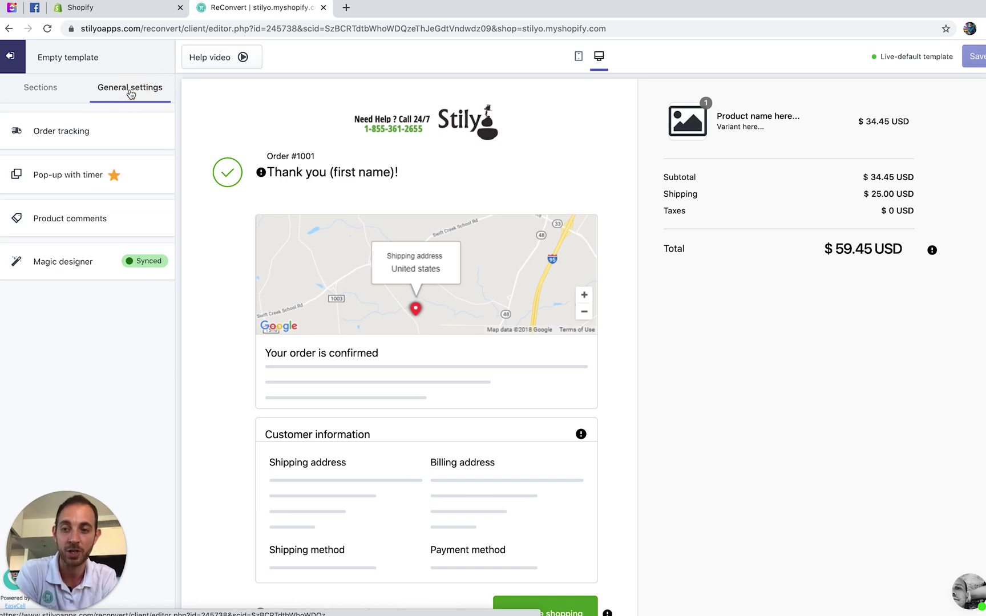
click(56, 134)
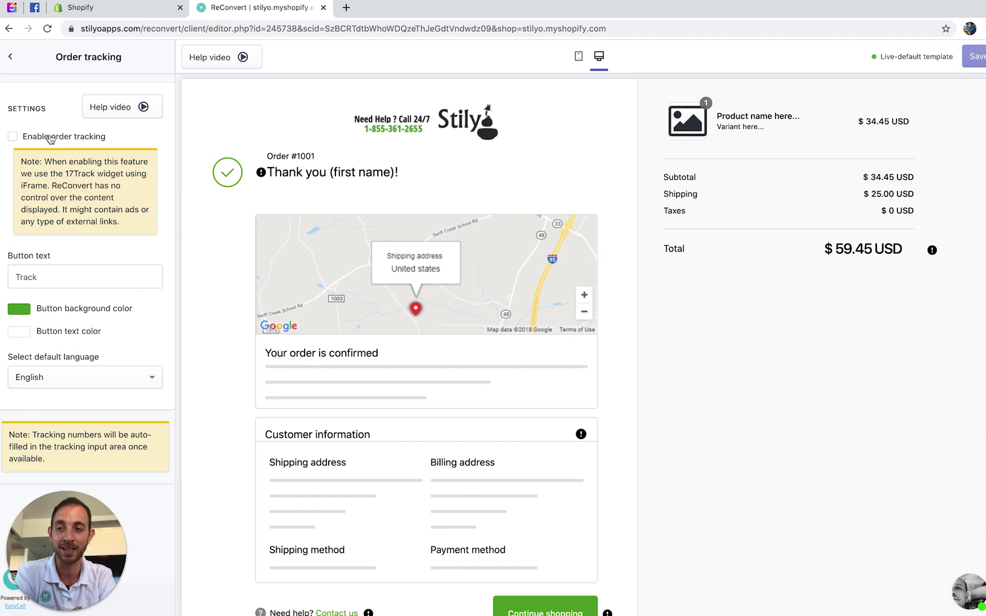
click(12, 137)
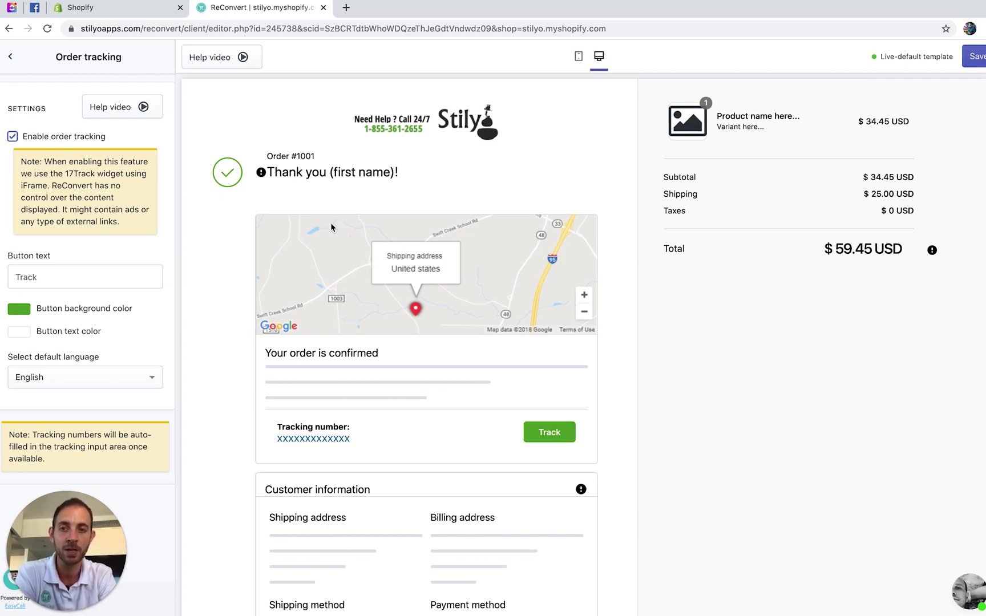
Replace the tracking button label 'Track' with 'Track my order'.
click(40, 272)
click(46, 274)
click(72, 275)
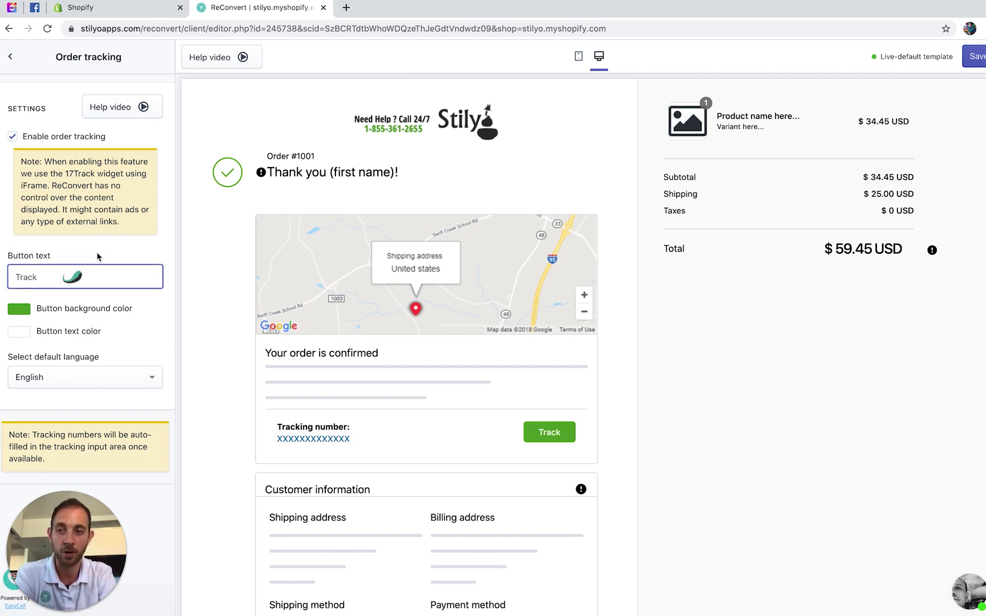
double_click(73, 275)
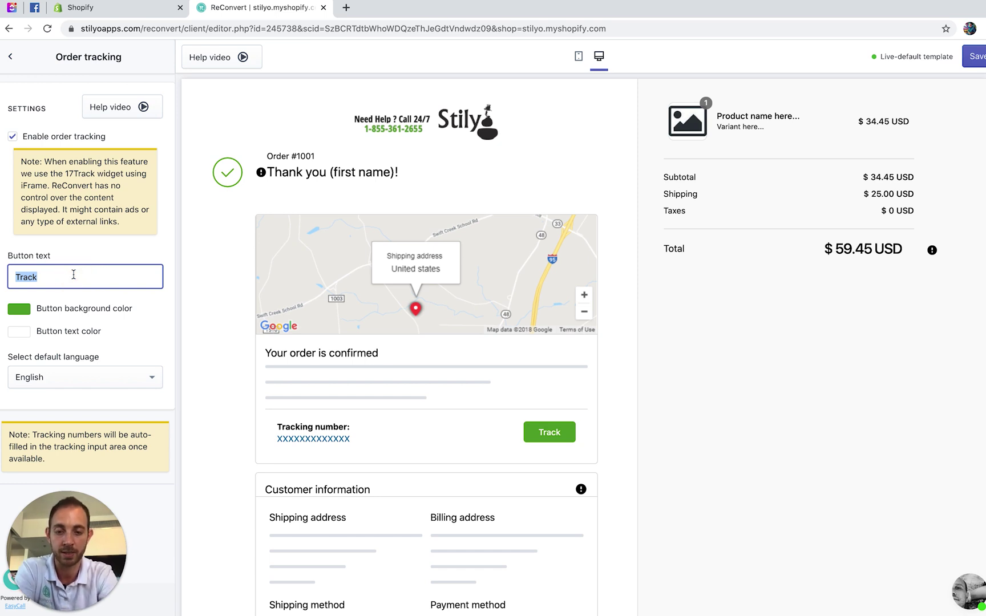
text(Track my order)
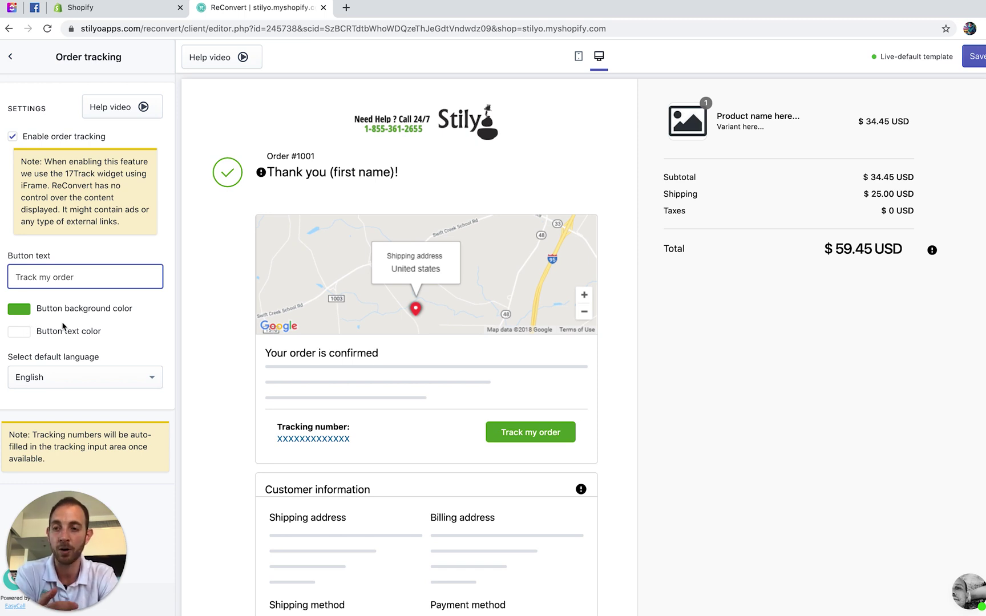
Keep English as the default tracking language.
click(67, 377)
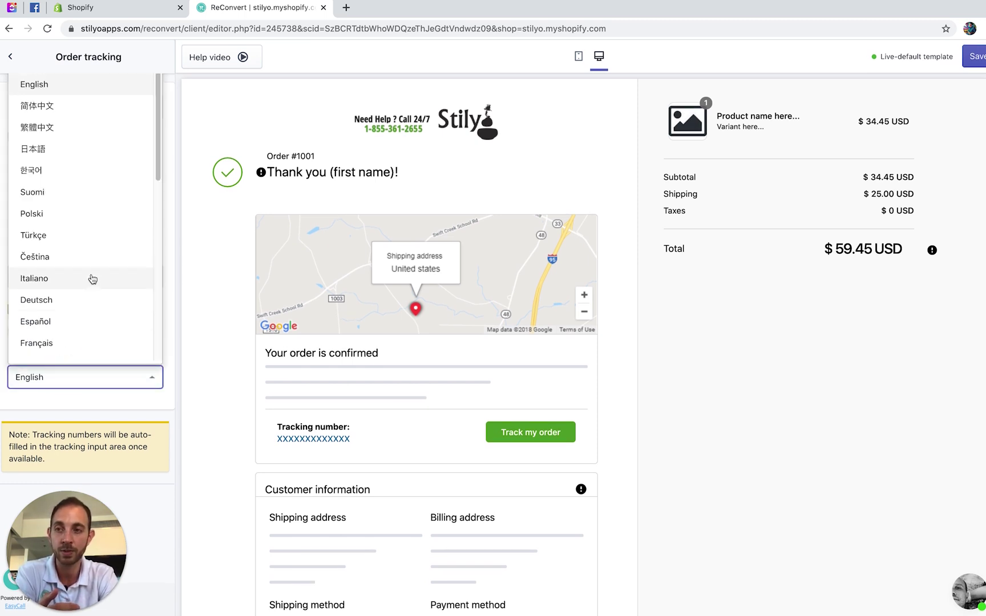
scroll(86, 276, down, 5)
scroll(81, 277, up, 5)
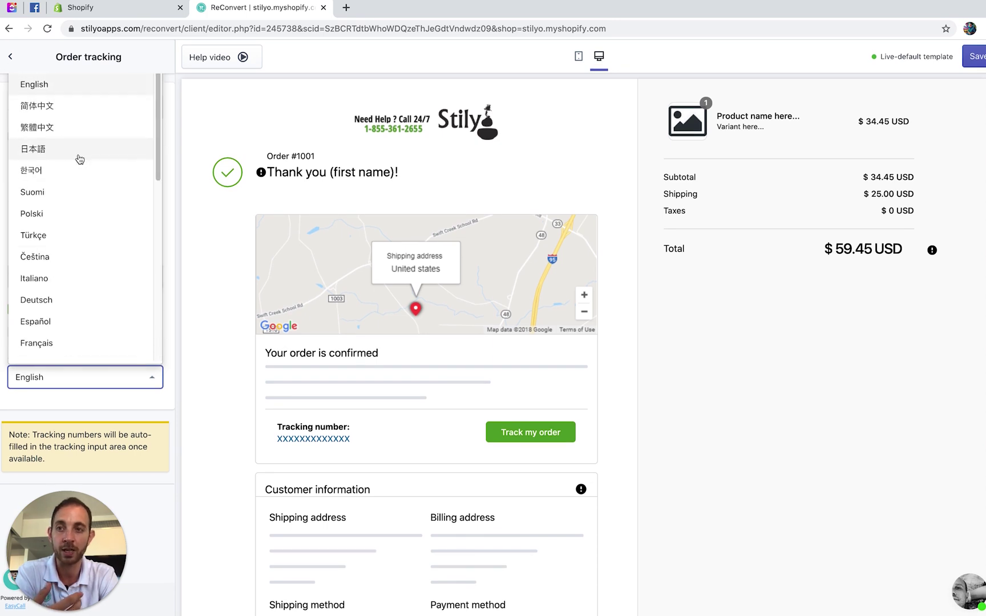
click(4, 150)
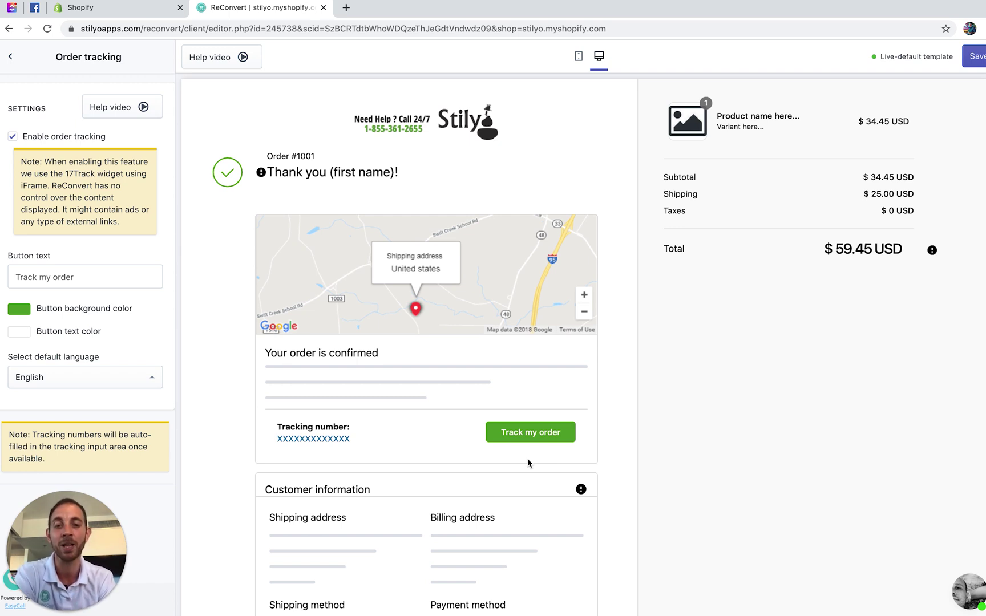
Save the template, then show More actions on a fulfilled Shopify order.
click(973, 57)
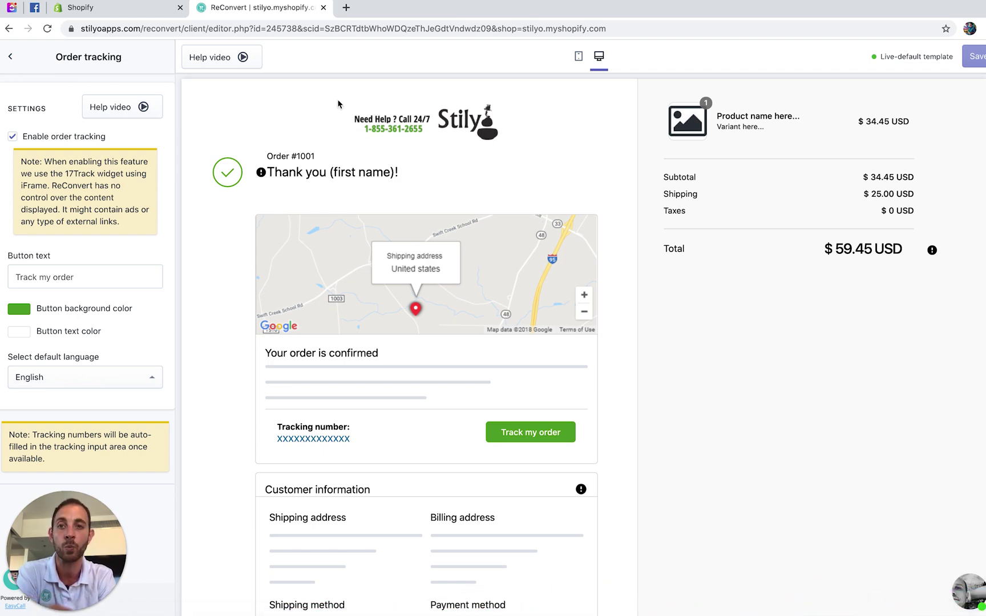
click(138, 8)
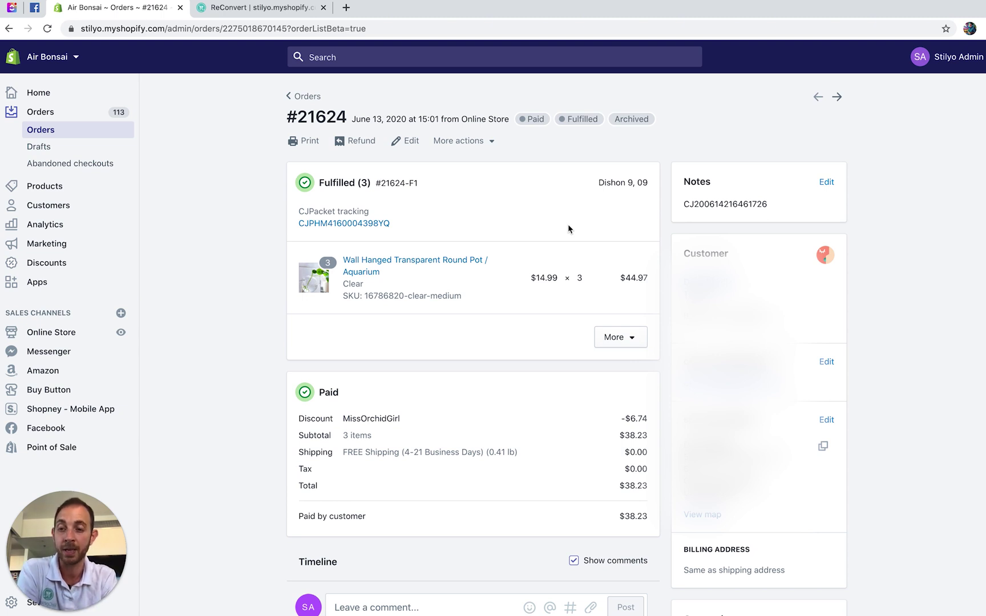
click(484, 147)
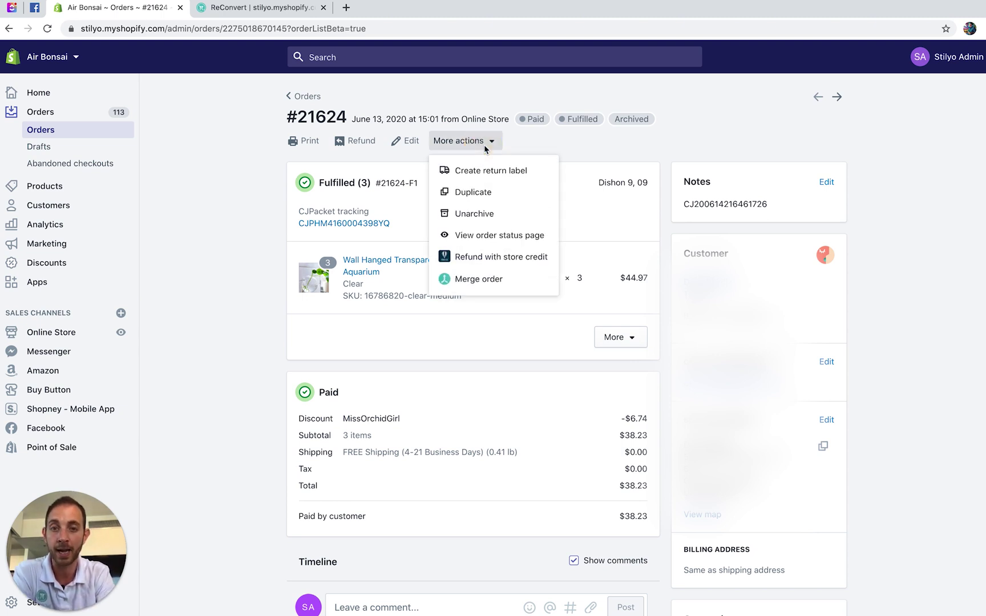
View the order status page and use Track my order to see In Transit details.
click(470, 235)
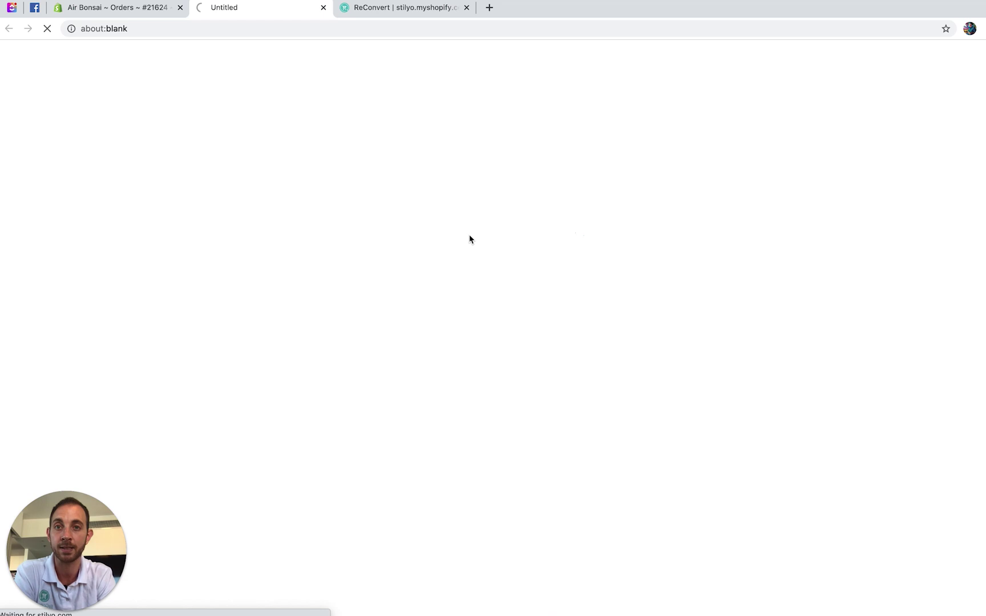
scroll(358, 311, down, 1)
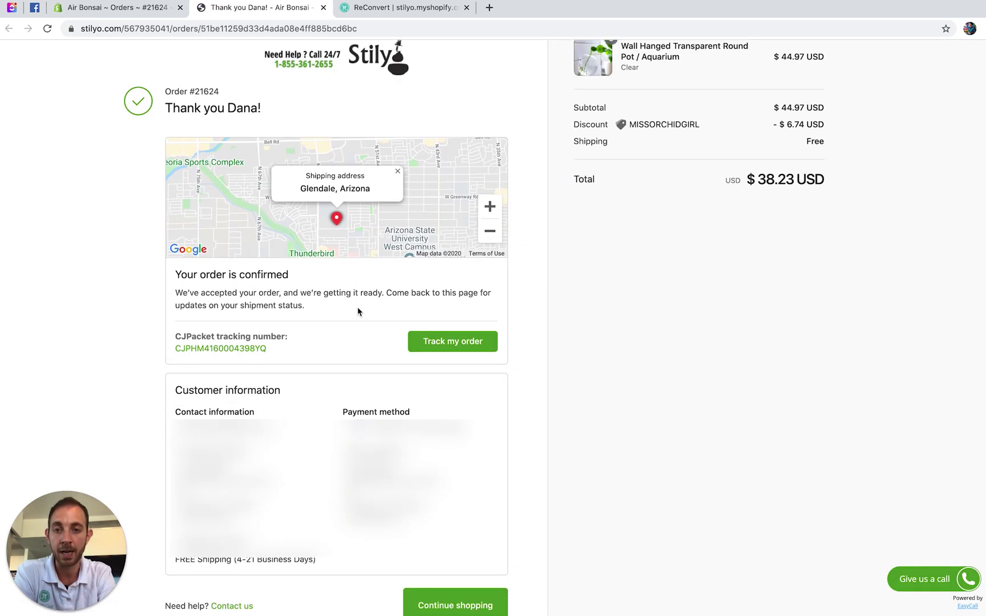
click(438, 342)
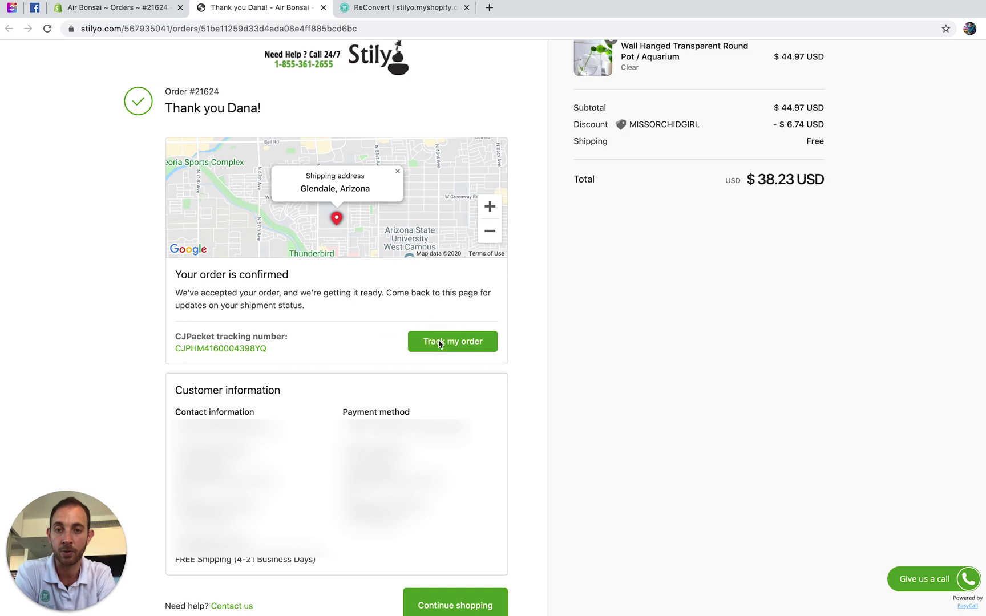
scroll(665, 366, down, 2)
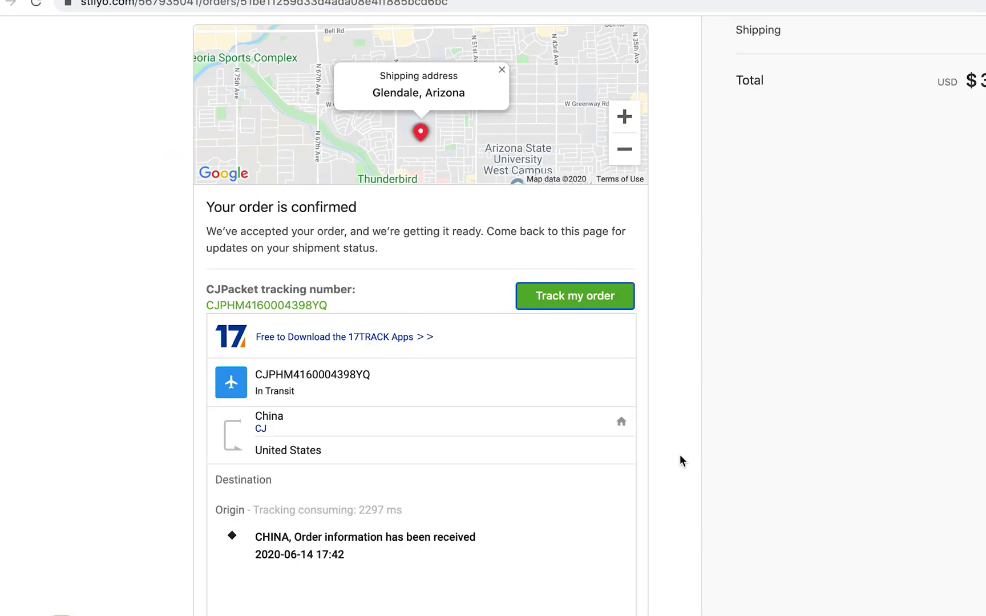
scroll(679, 455, down, 2)
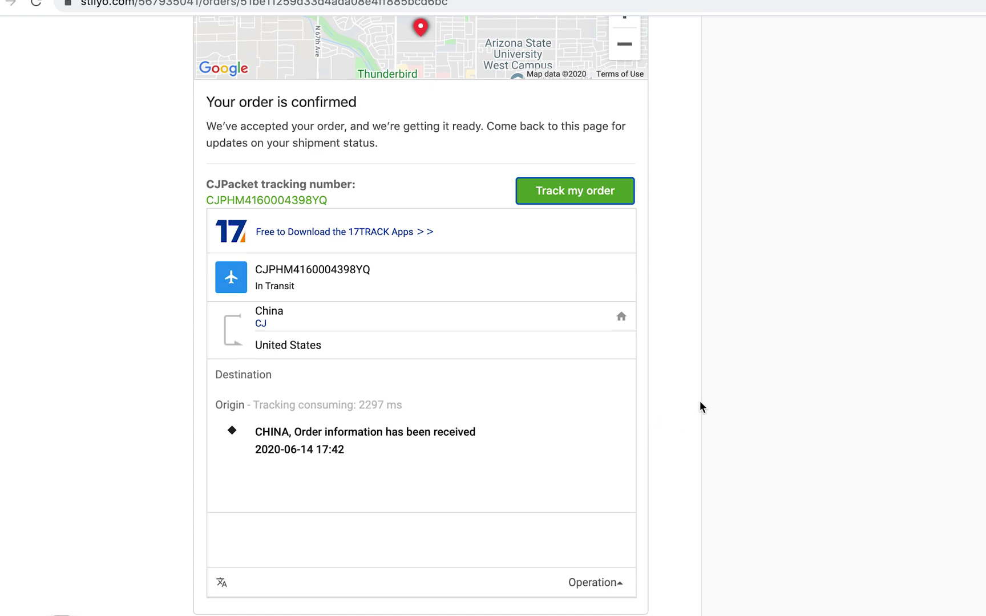
scroll(700, 401, up, 1)
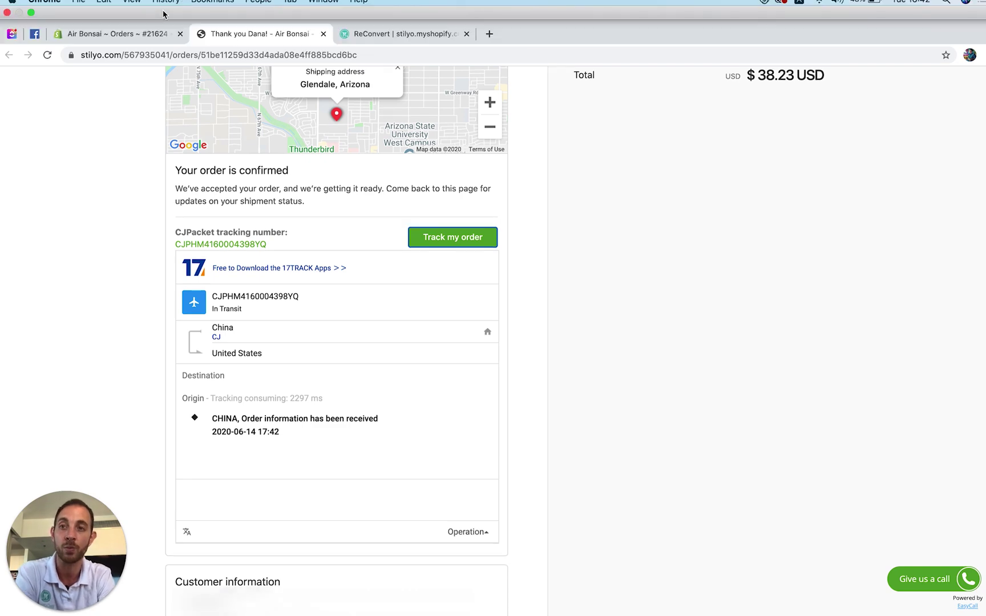
Exit the ReConvert editor to the dashboard and scroll to Element wise data.
click(392, 9)
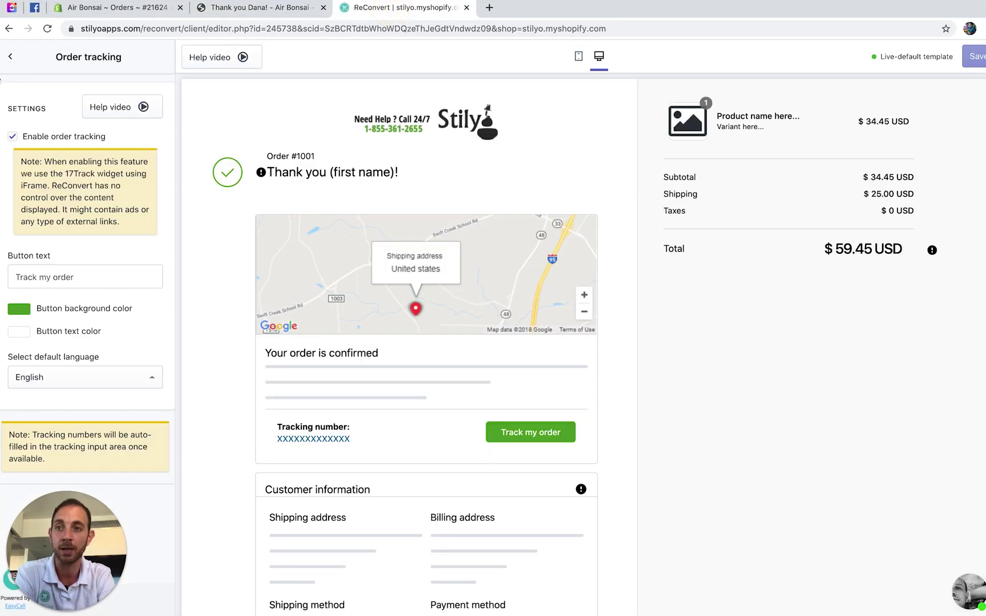
click(12, 57)
click(13, 58)
scroll(657, 165, down, 13)
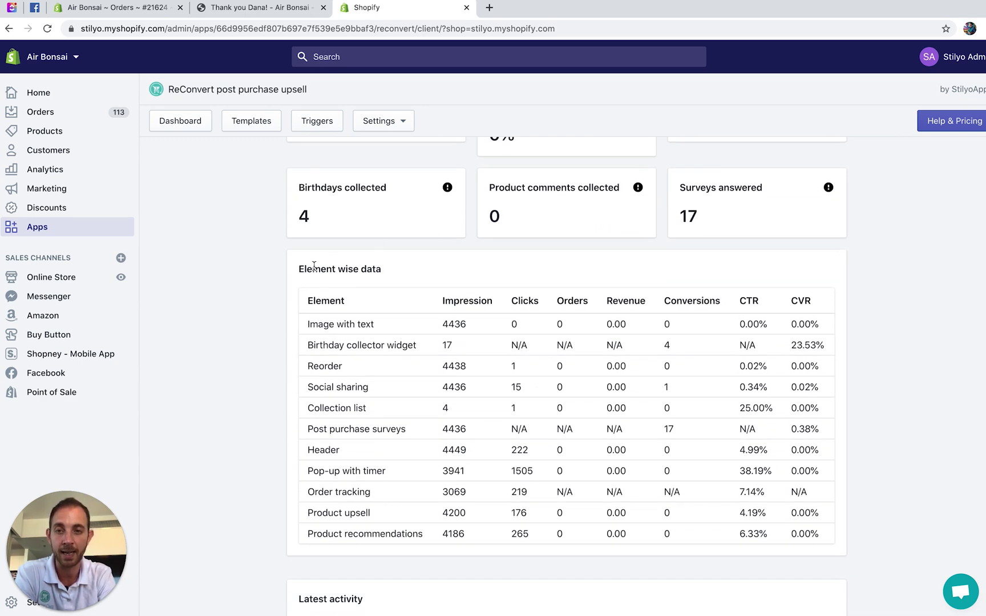
scroll(383, 273, down, 1)
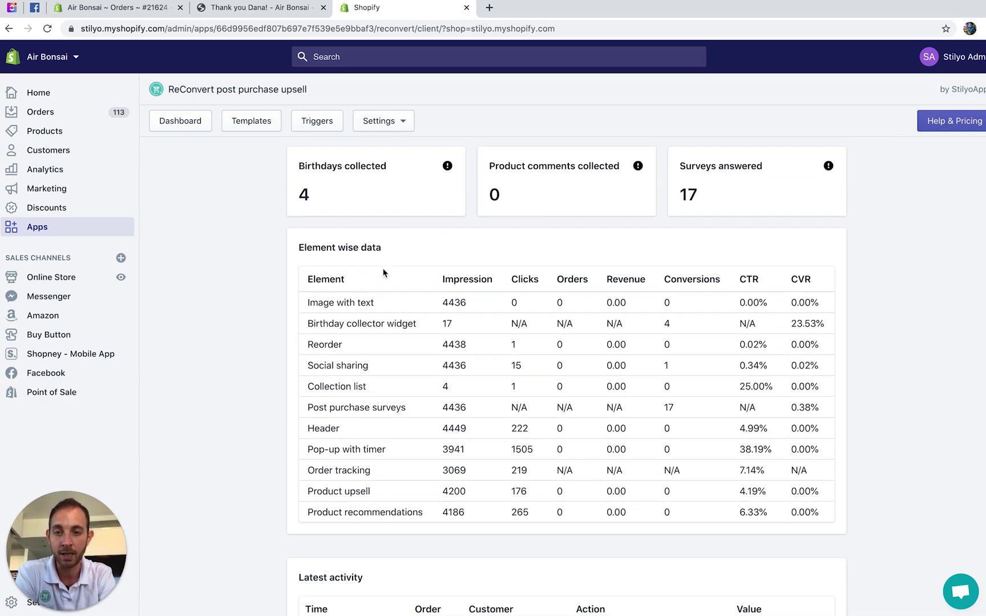
Highlight Order tracking's 3069 impressions, 219 clicks and 7.14% CTR, then review Latest activity.
drag(317, 468, 393, 472)
double_click(451, 470)
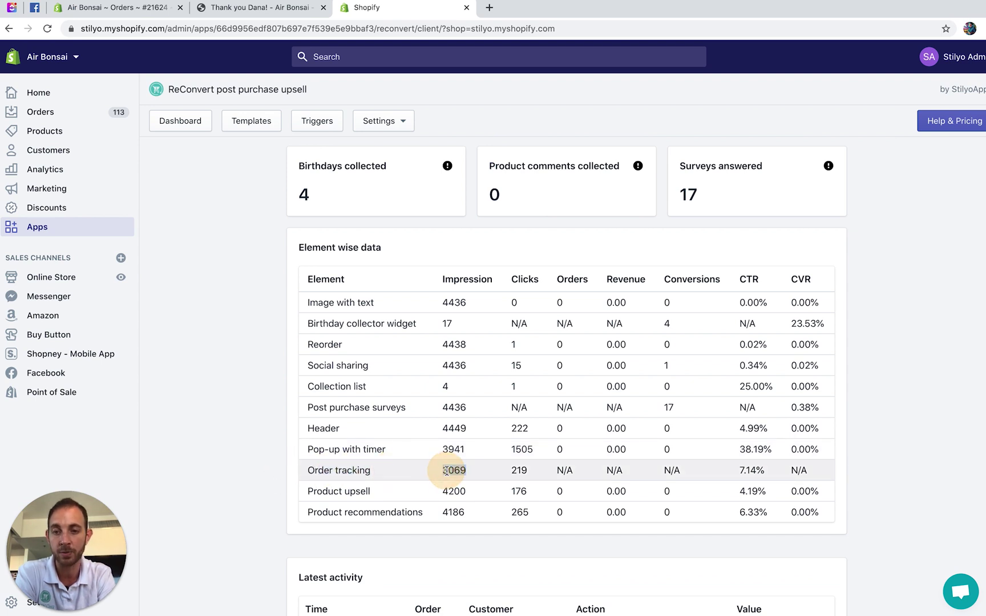
double_click(519, 470)
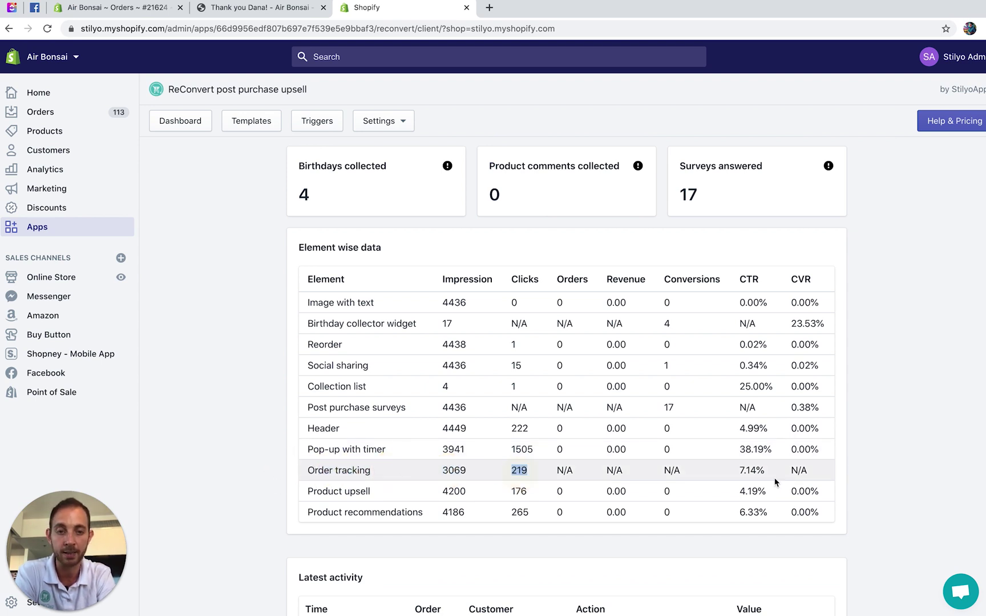
double_click(740, 470)
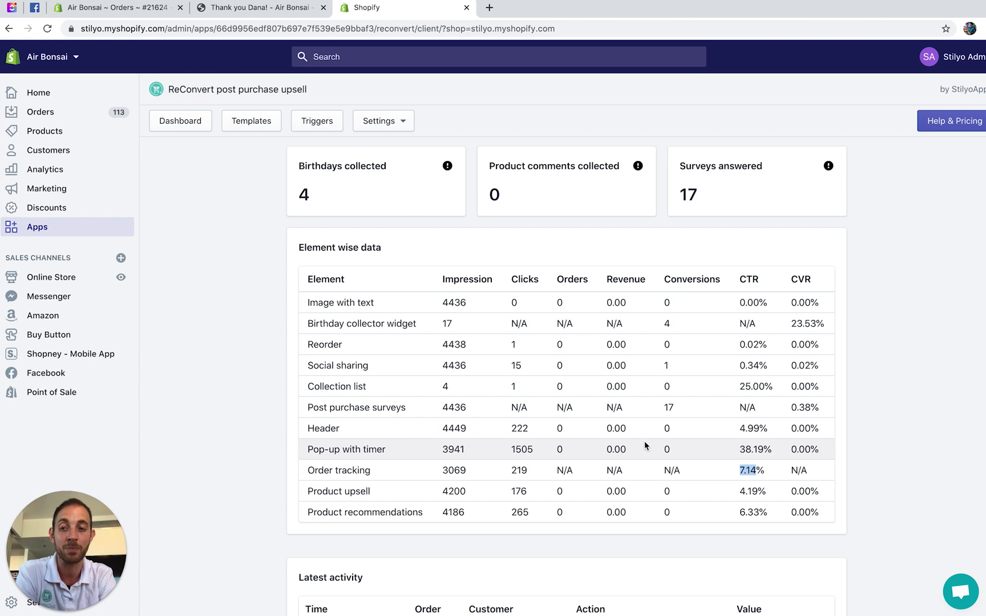
scroll(514, 426, down, 4)
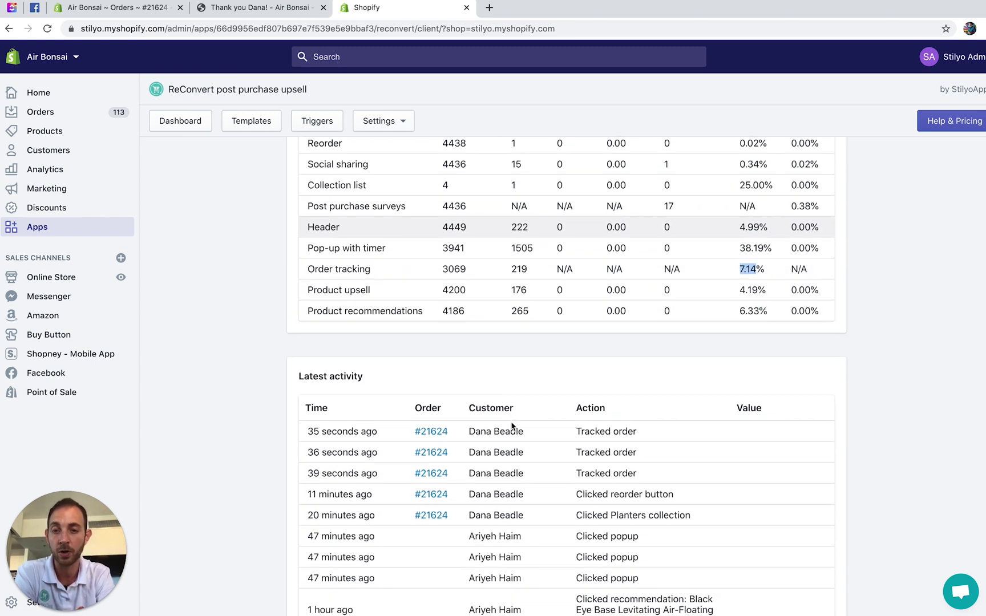
scroll(512, 426, down, 1)
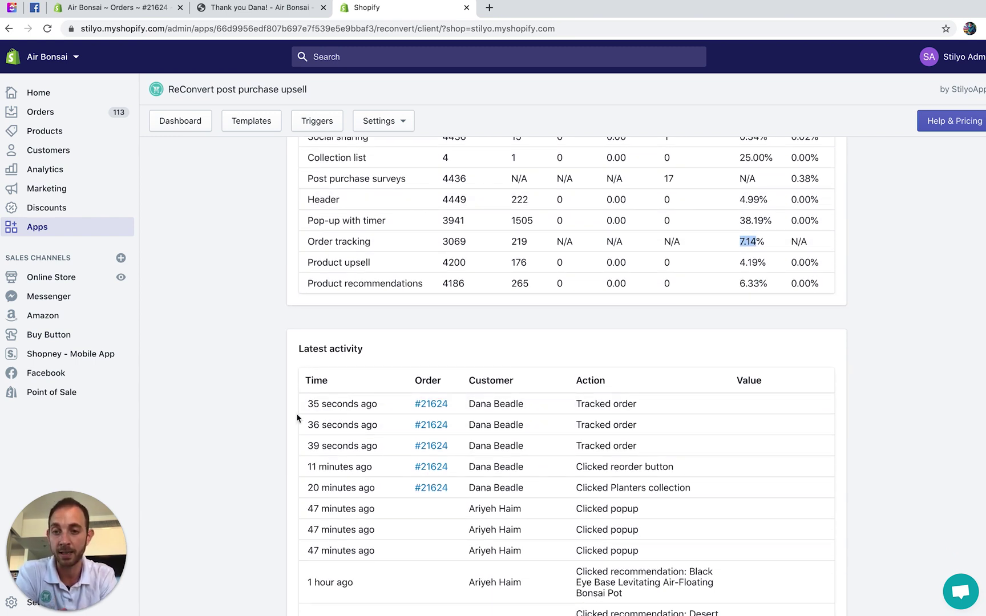